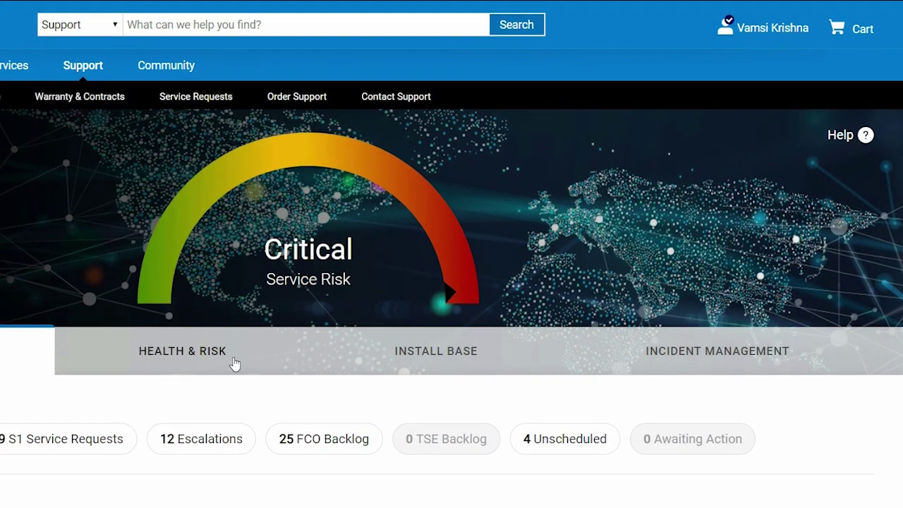
Step: Show the Health & Risk metrics and inspect the Critical DSAs ring: 3 open FCOs, 70 critical DSAs
left_click(235, 364)
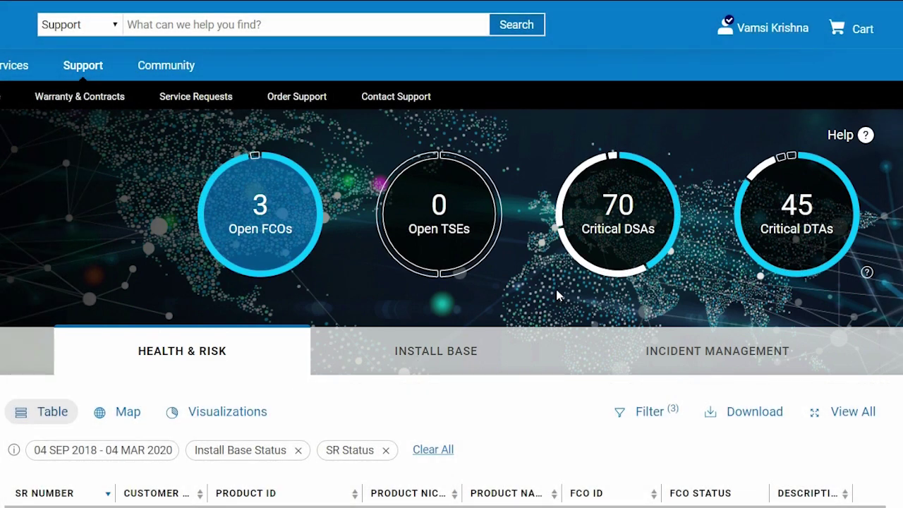
mouse_move(587, 273)
mouse_move(572, 186)
mouse_move(613, 161)
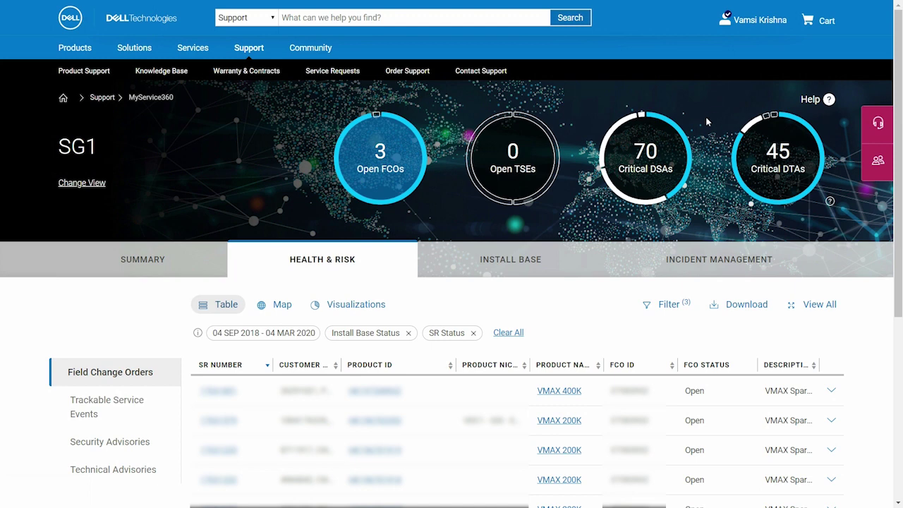
Step: Open Security Advisories from the Critical DSAs ring and view them as the Visualizations remediation chart
left_click(629, 175)
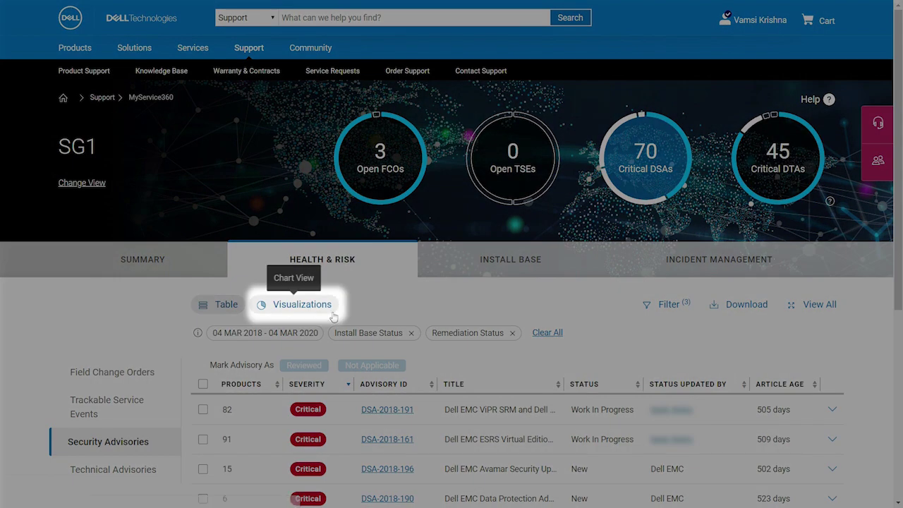
left_click(311, 311)
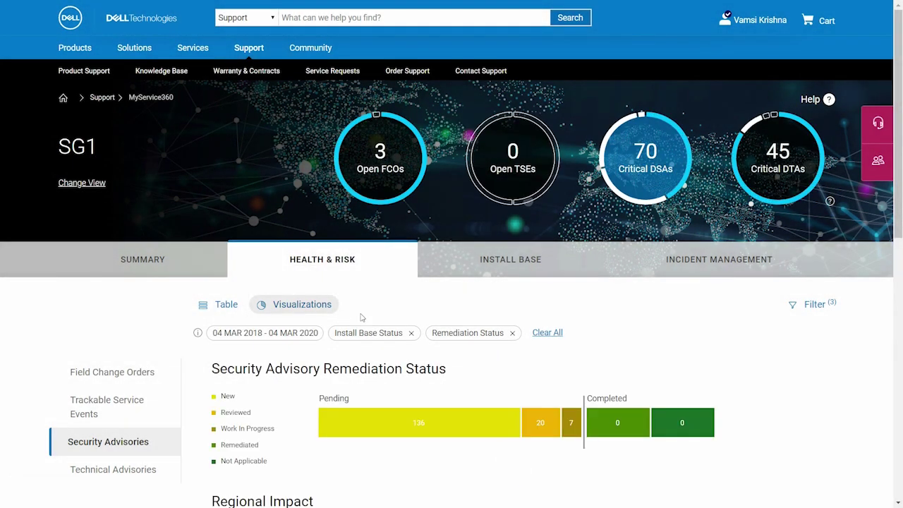
left_click_drag(898, 218, 898, 344)
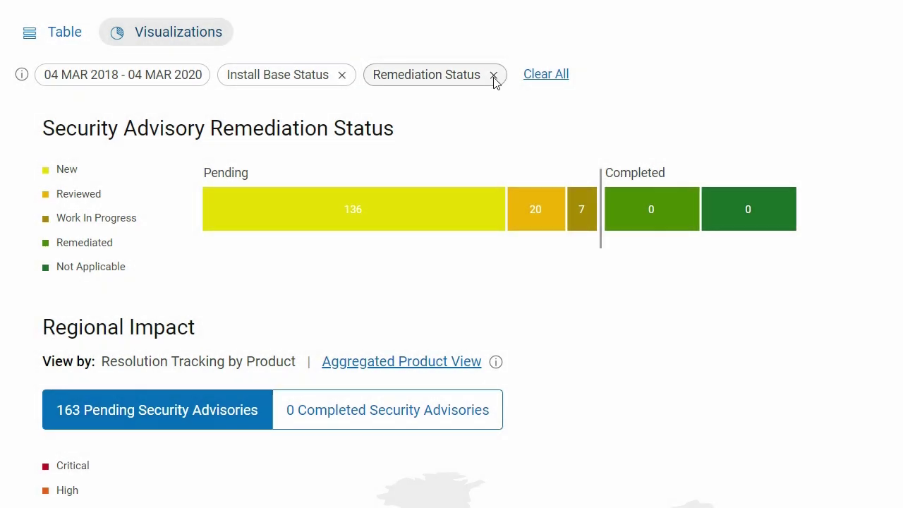
Step: Remove the Remediation Status filter and scroll down to the Regional Impact chart
left_click(494, 77)
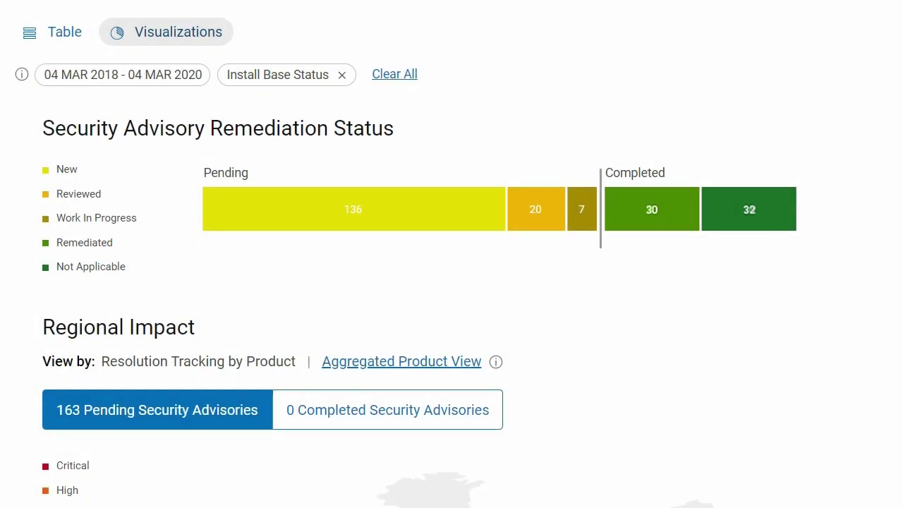
scroll(451, 282, "down", 4)
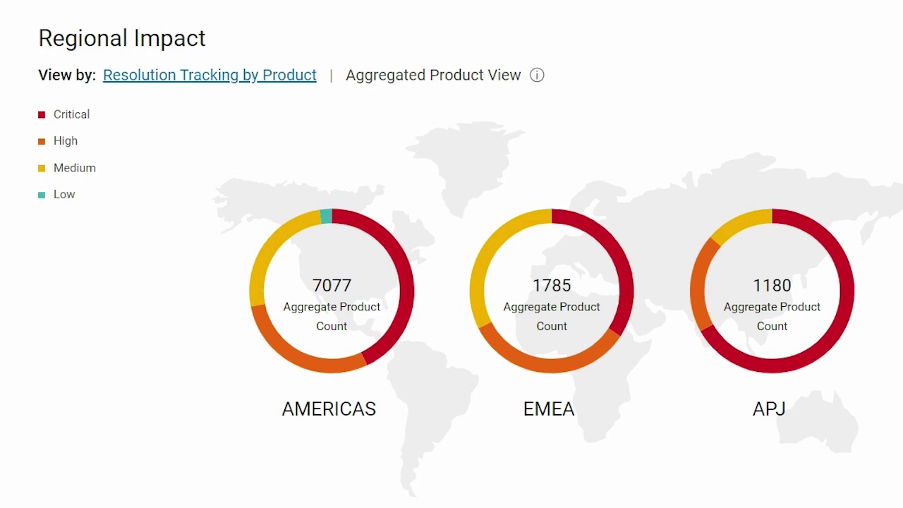
Step: Open the list of 136 pending advisories from the Remediation Status chart's Pending bar
scroll(374, 213, "up", 3)
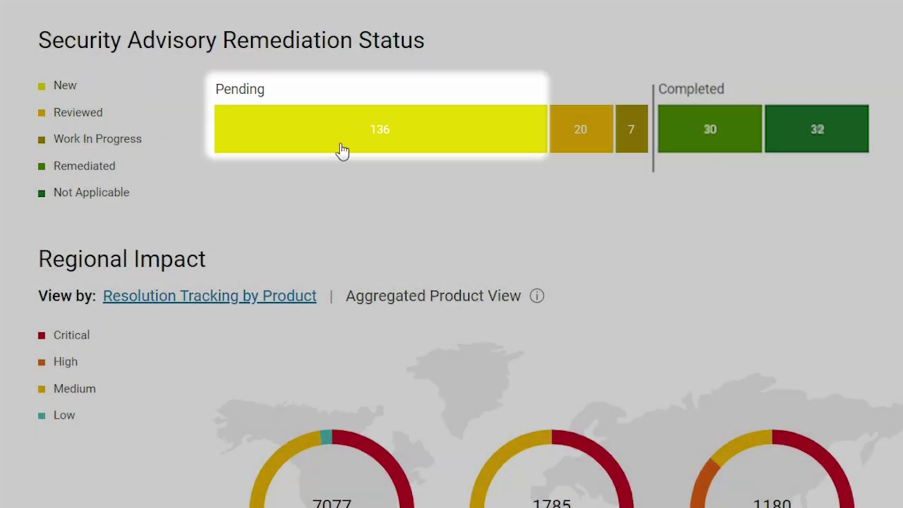
left_click(340, 149)
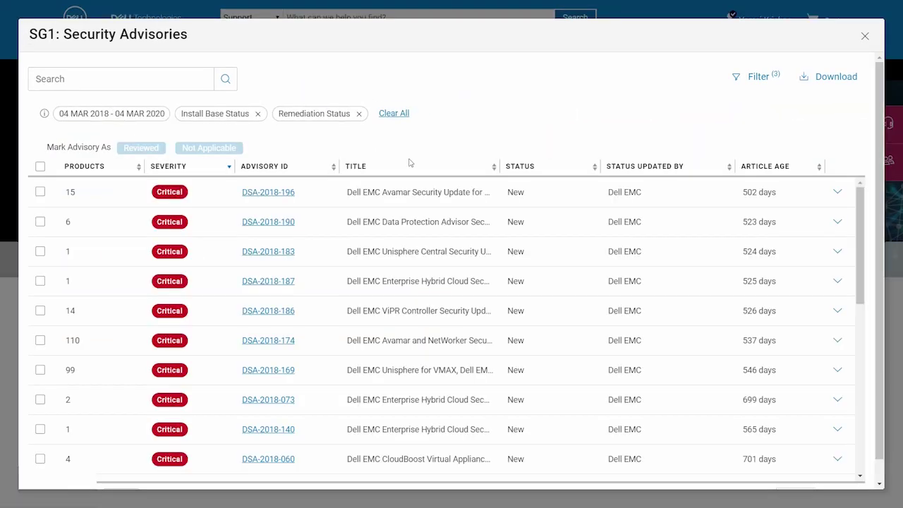
Step: Preview the first advisory's summary, then open the full page for ESA-2017-034
left_click(837, 193)
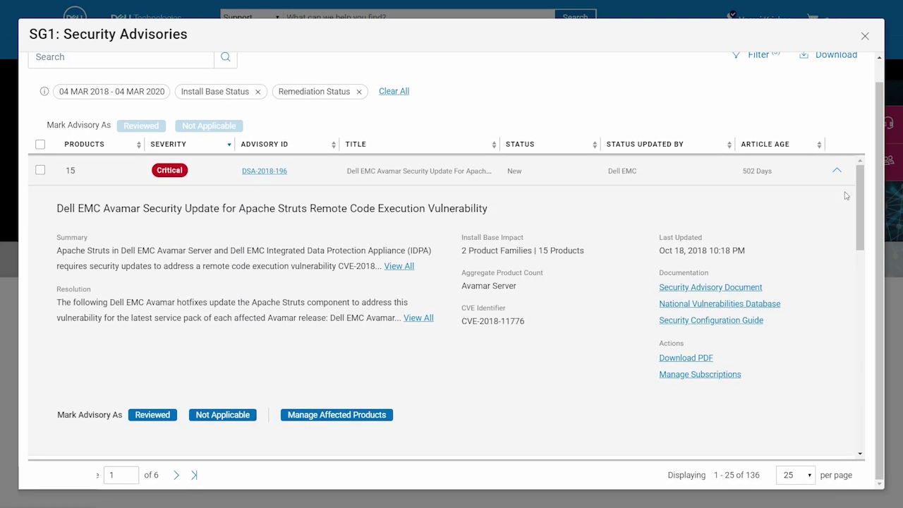
left_click(838, 172)
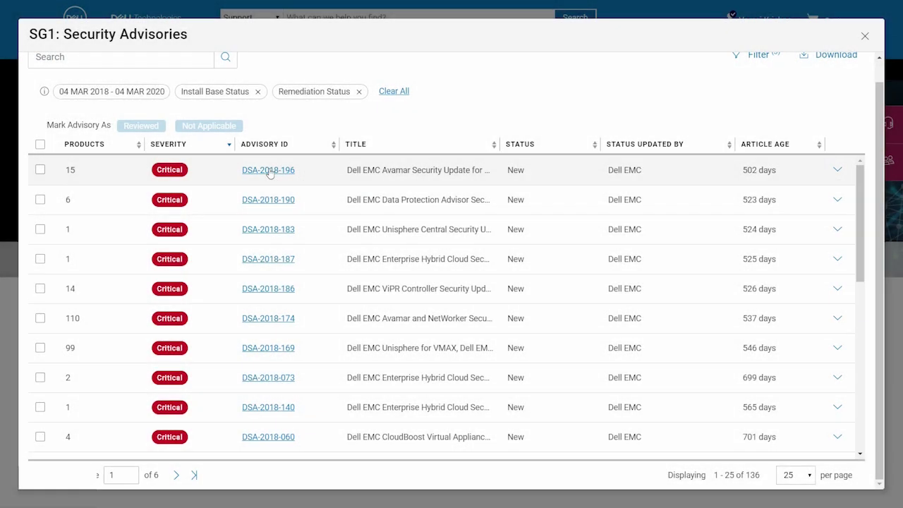
left_click(269, 172)
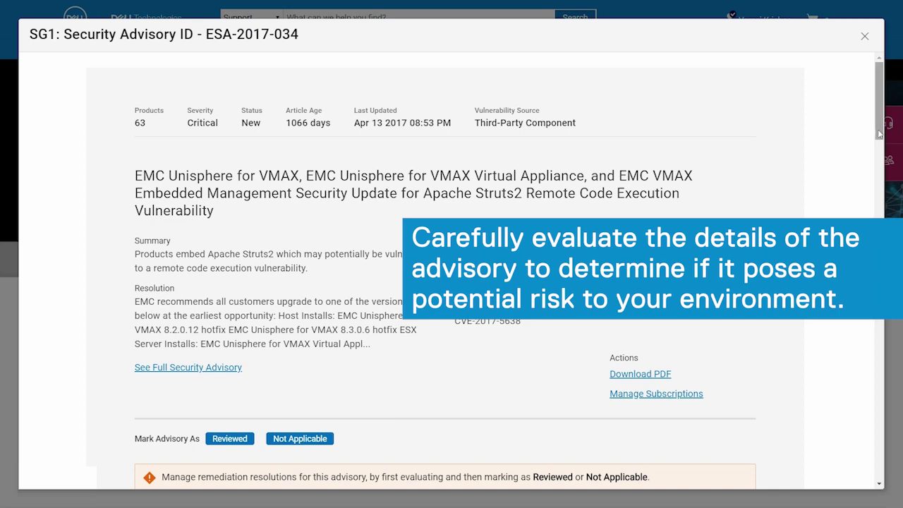
Step: Review the ESA-2017-034 Apache Struts2 details and mark the advisory as Reviewed
left_click_drag(880, 134, 885, 156)
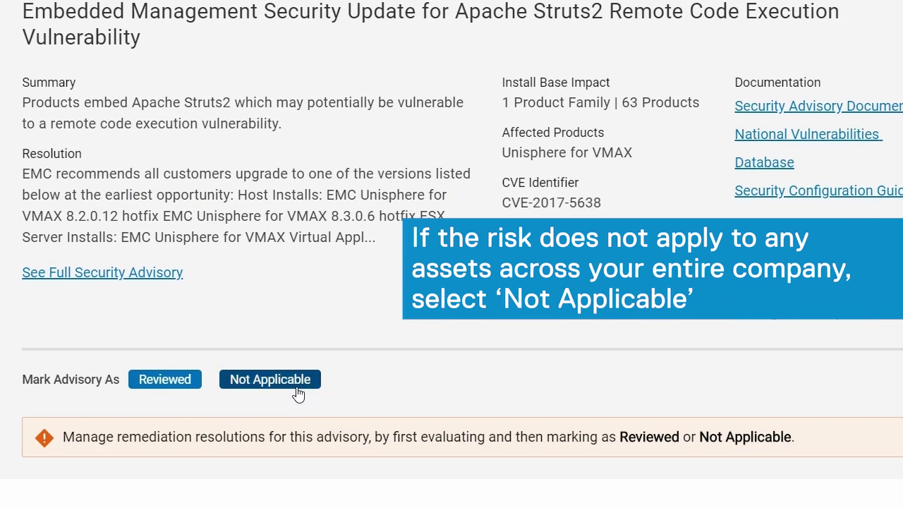
left_click(314, 316)
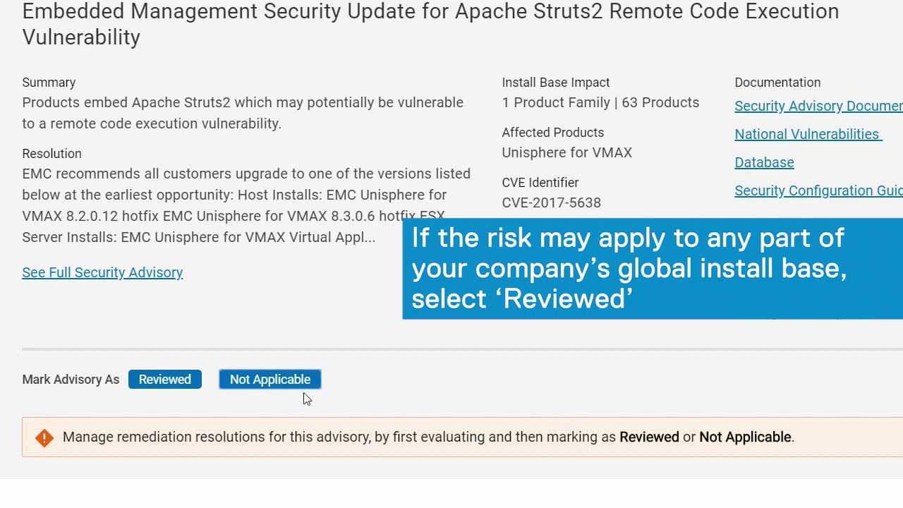
left_click(184, 392)
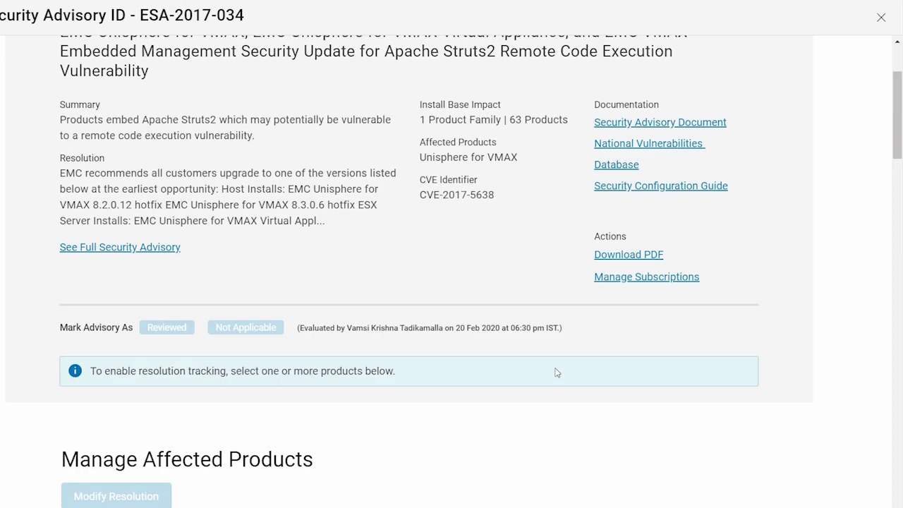
Step: Tick the second, third and fifth Unisphere for VMAX rows under Manage Affected Products
left_click_drag(897, 116, 897, 189)
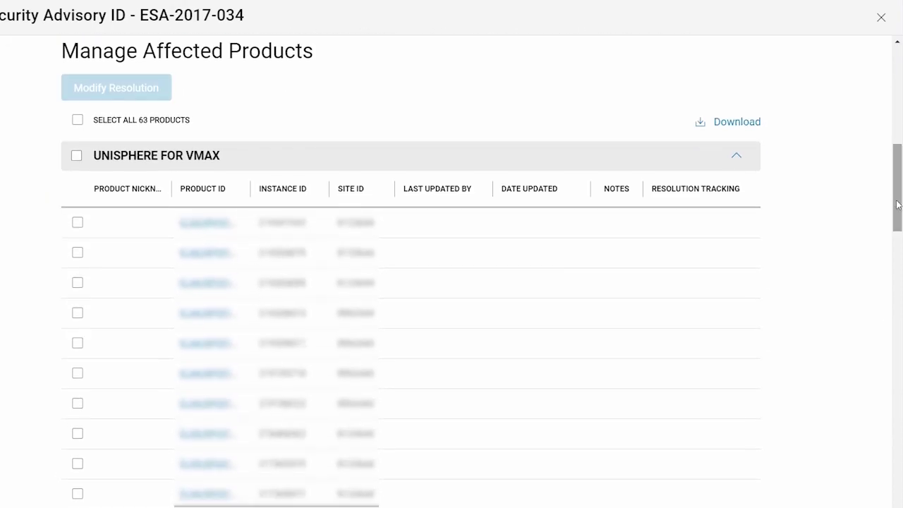
left_click(78, 253)
left_click(78, 282)
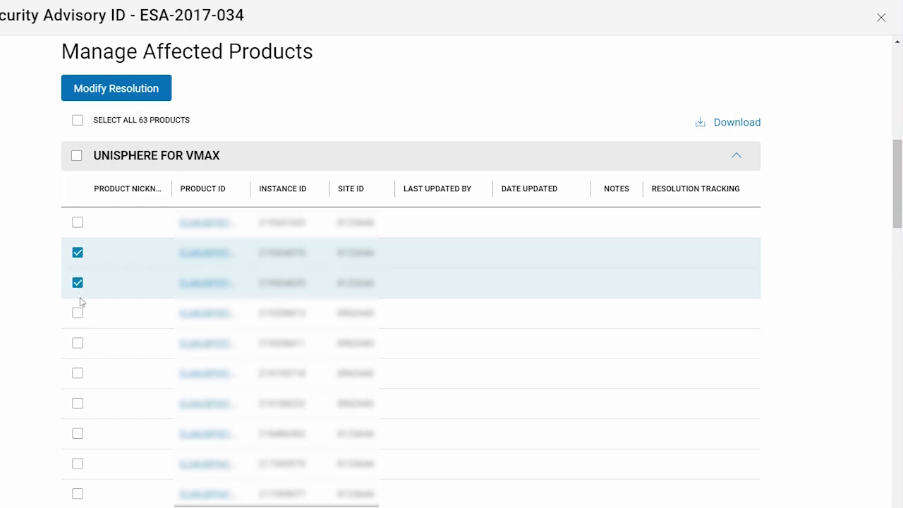
left_click(78, 344)
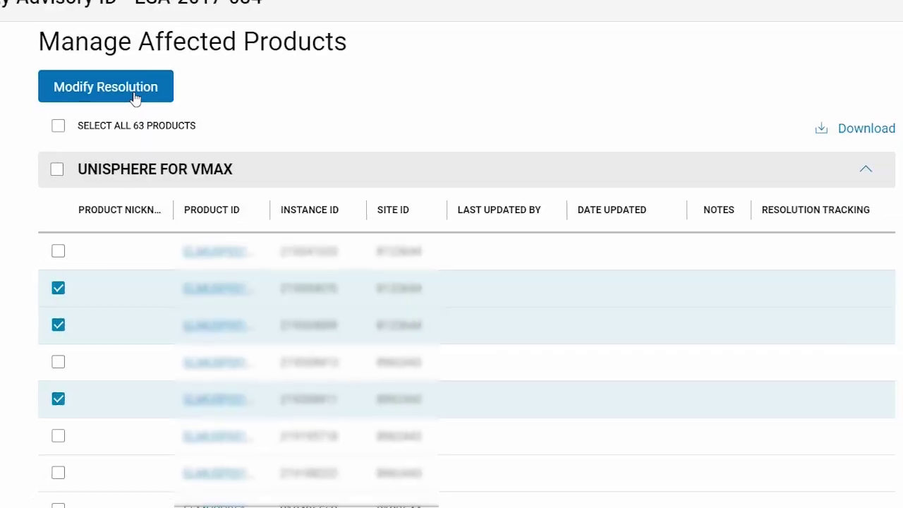
Step: Set the three products' resolution to Scheduled For Action with a note naming the update tracker and 'Target end date - 03/22'
left_click(129, 79)
left_click(335, 188)
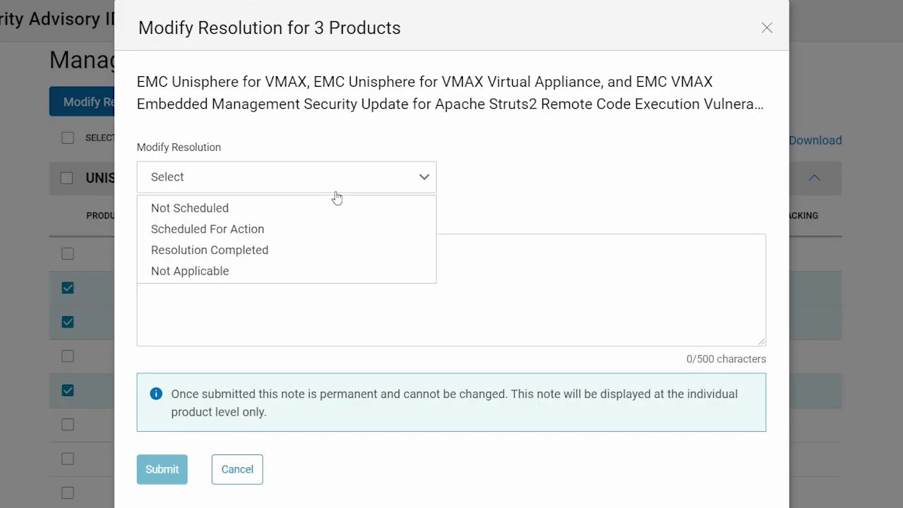
left_click(347, 229)
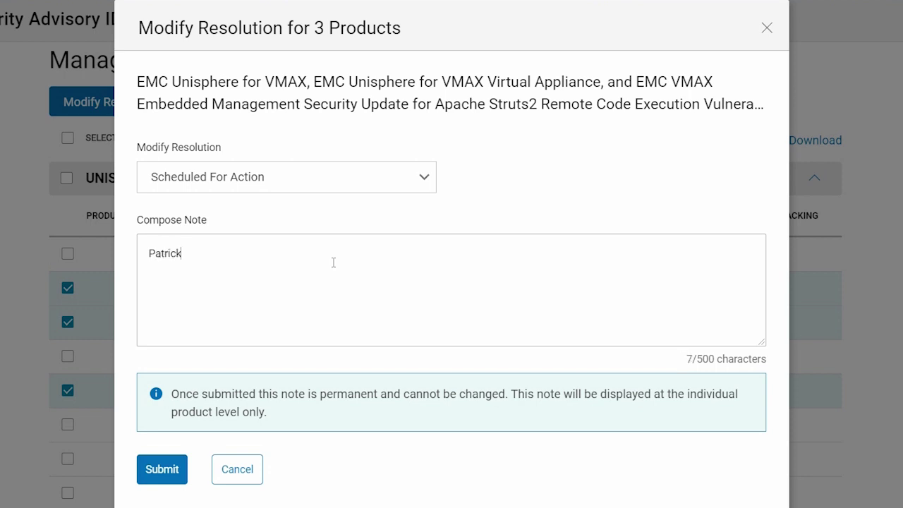
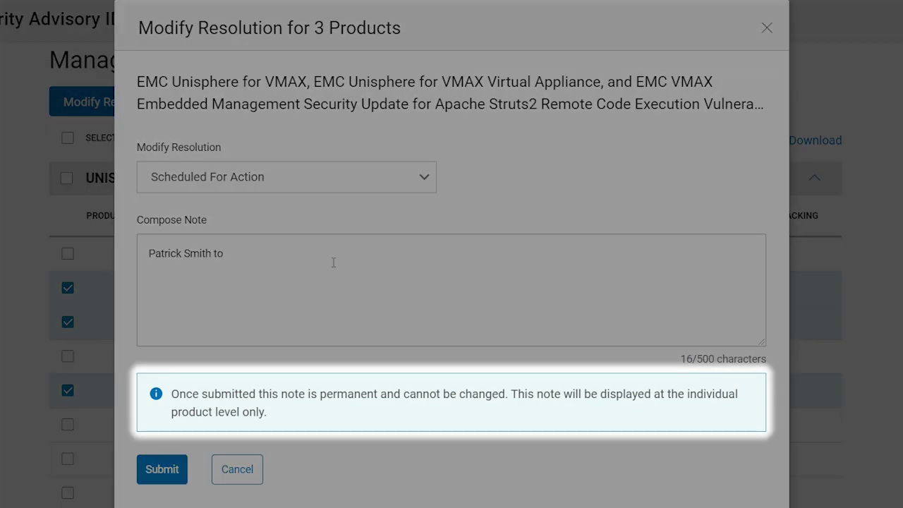
type(" updates")
key("Return")
type("Target end date")
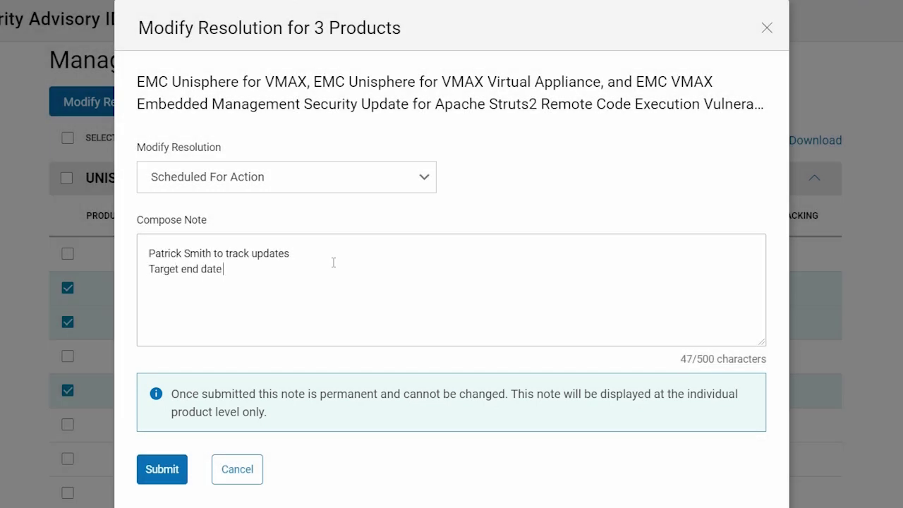
type(" - 03/22")
Step: Submit the Scheduled For Action resolution, check the updated rows, and close the ESA-2017-034 details
left_click(172, 470)
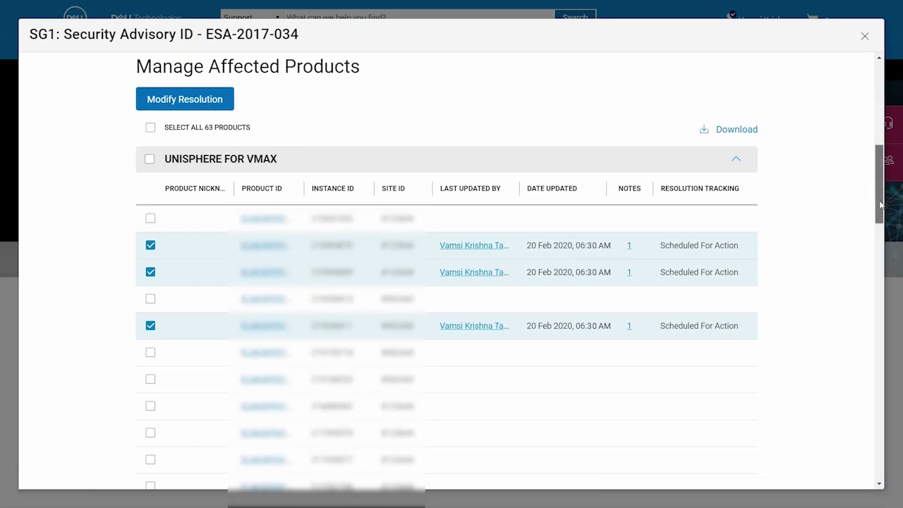
scroll(879, 205, "up", 10)
left_click(865, 36)
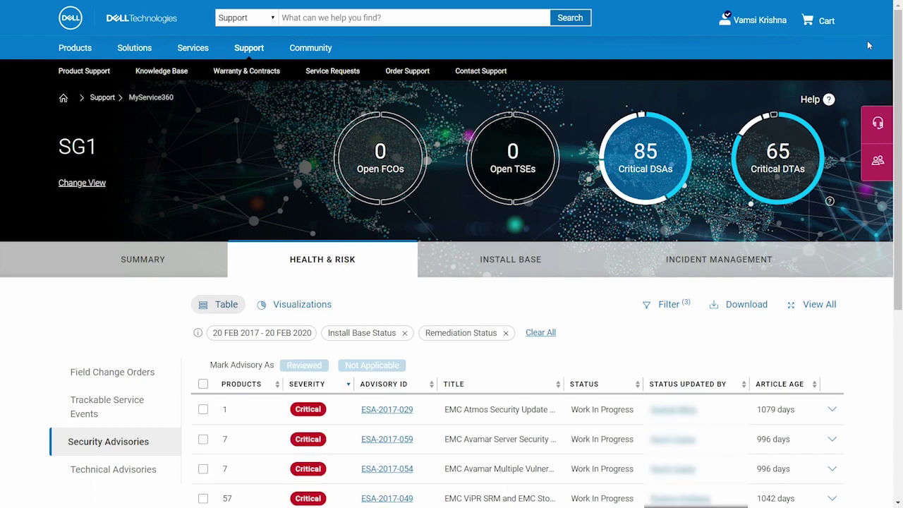
scroll(867, 40, "down", 5)
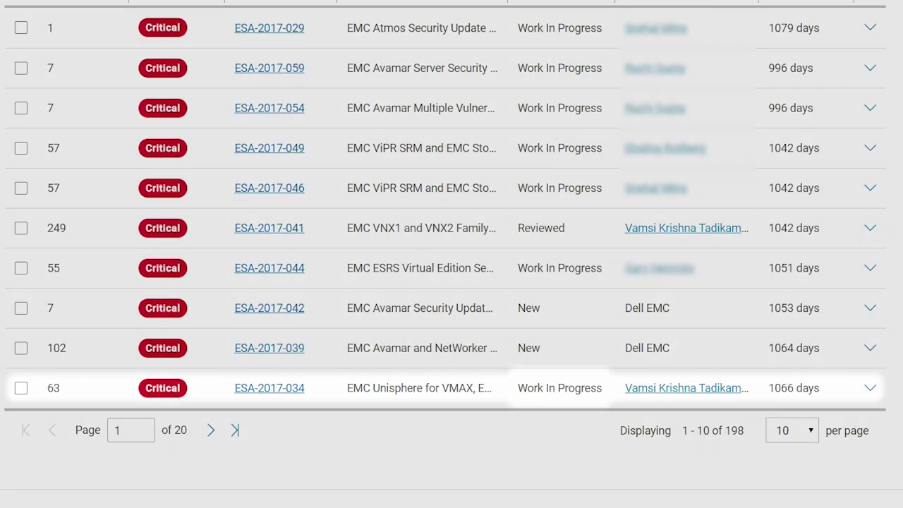